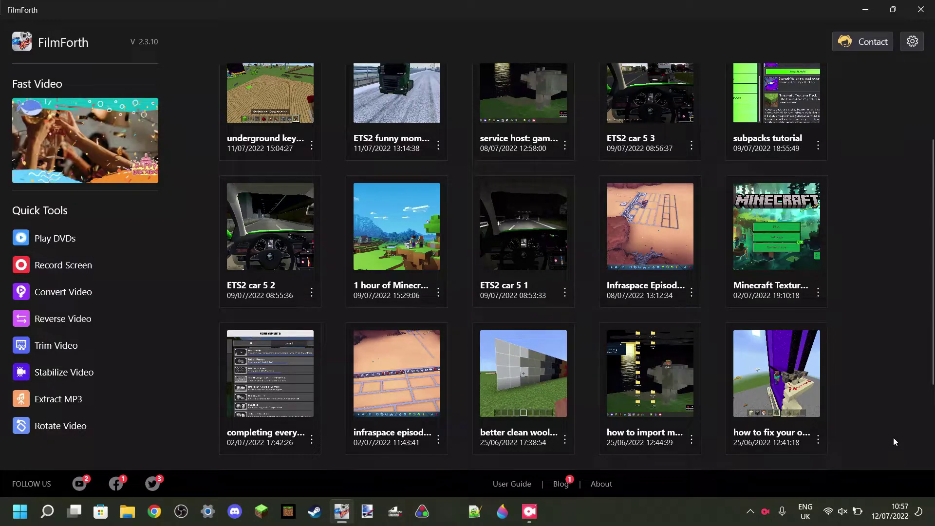
Scroll FilmForth's Recent Projects grid back up to the top
scroll(897, 435, up, 4)
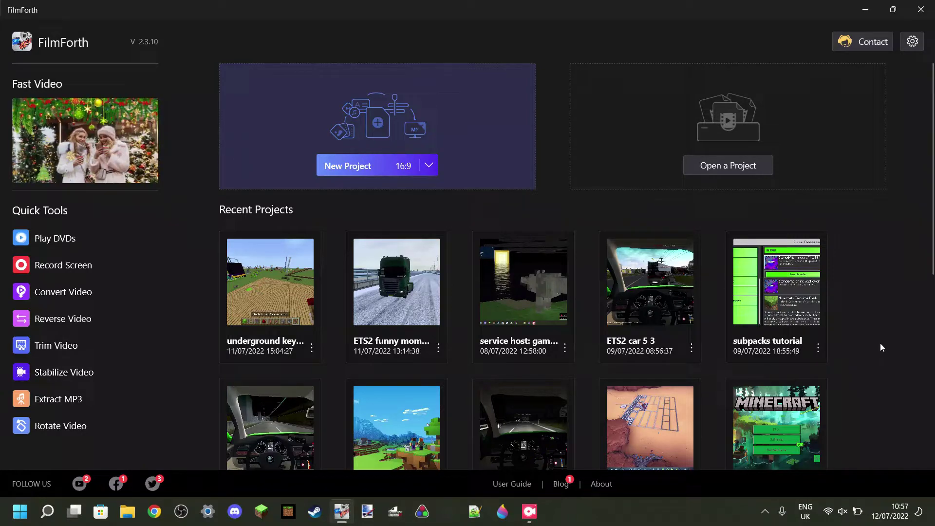
Close FilmForth and bring Windows Settings to the front from the taskbar
click(920, 10)
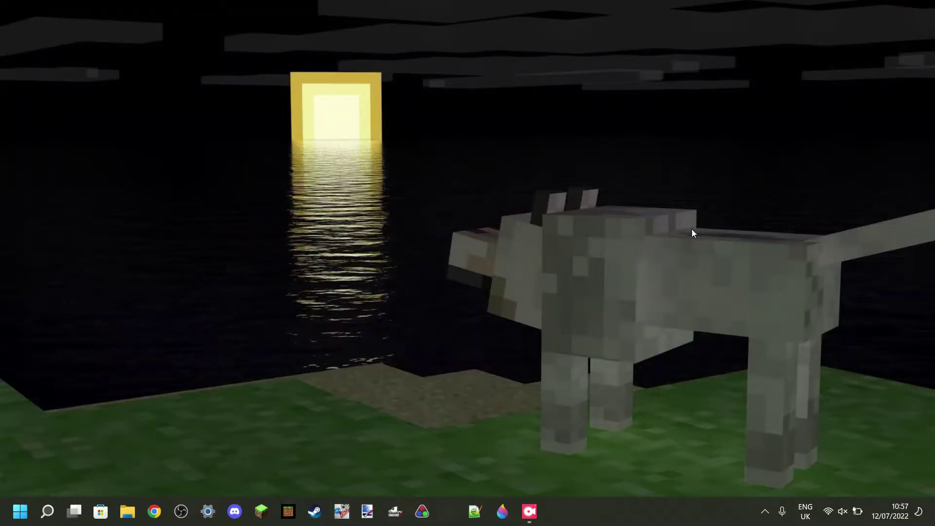
click(208, 512)
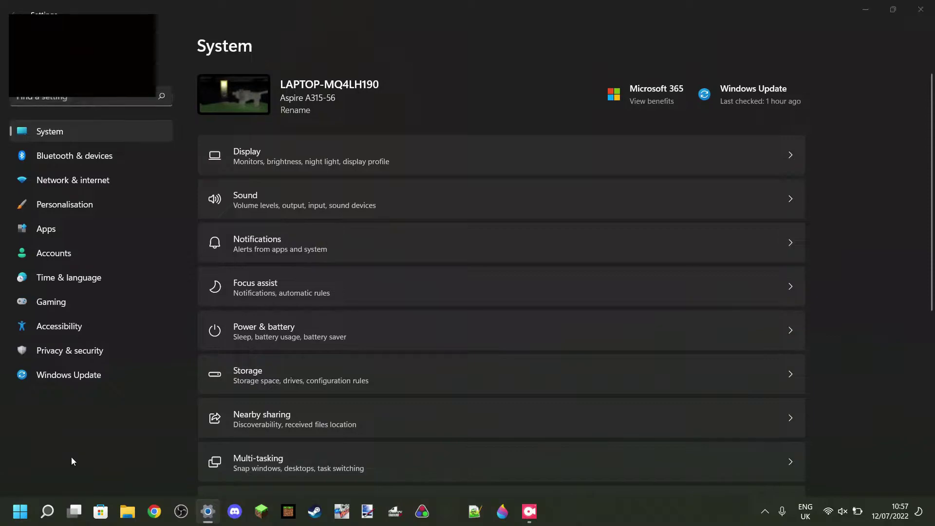
key(super)
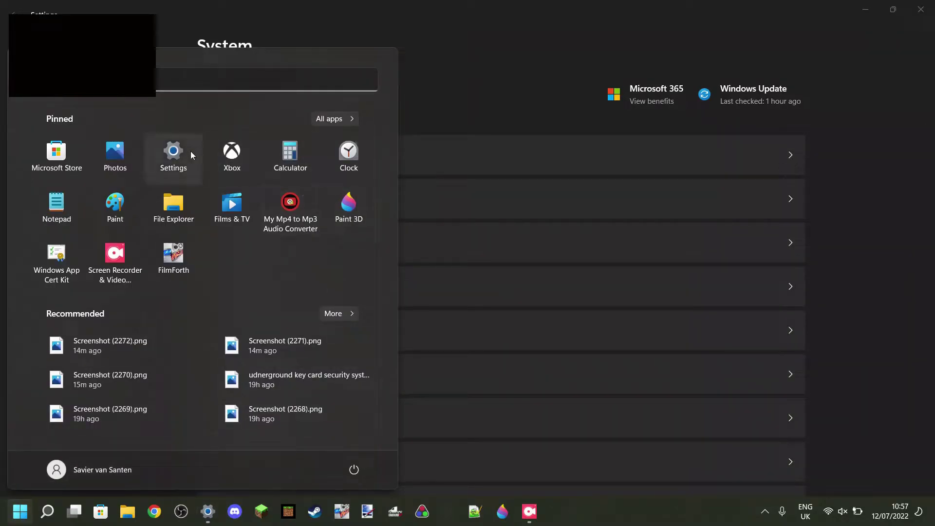
click(476, 71)
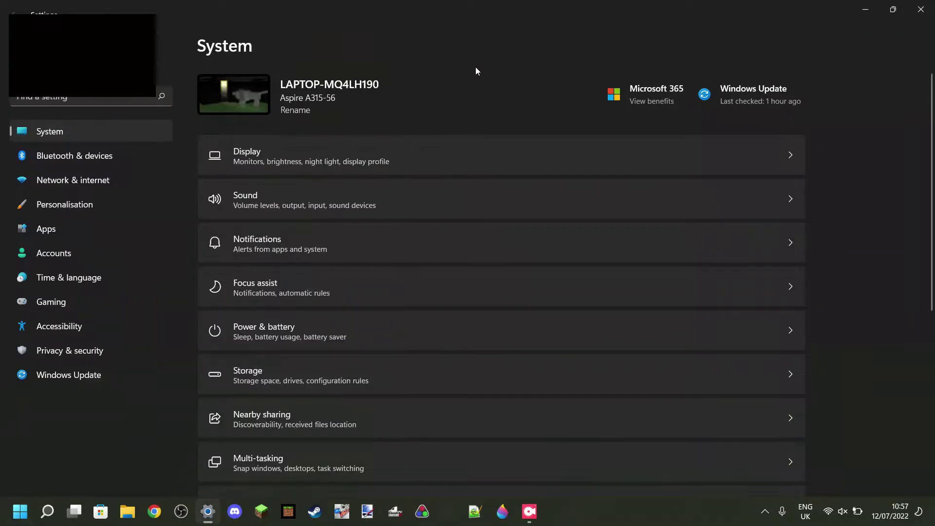
In Apps & features, search the installed apps for 'filmforth' to show only FilmForth
click(66, 232)
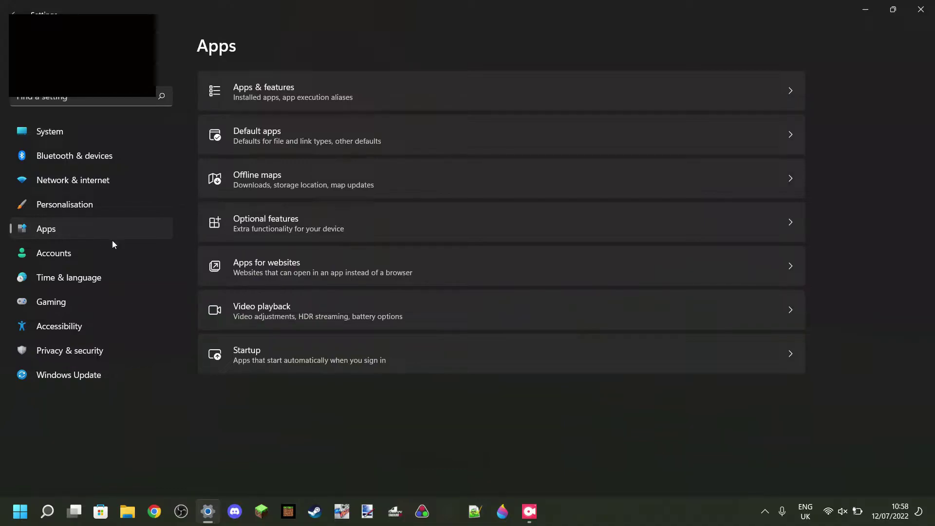
click(399, 91)
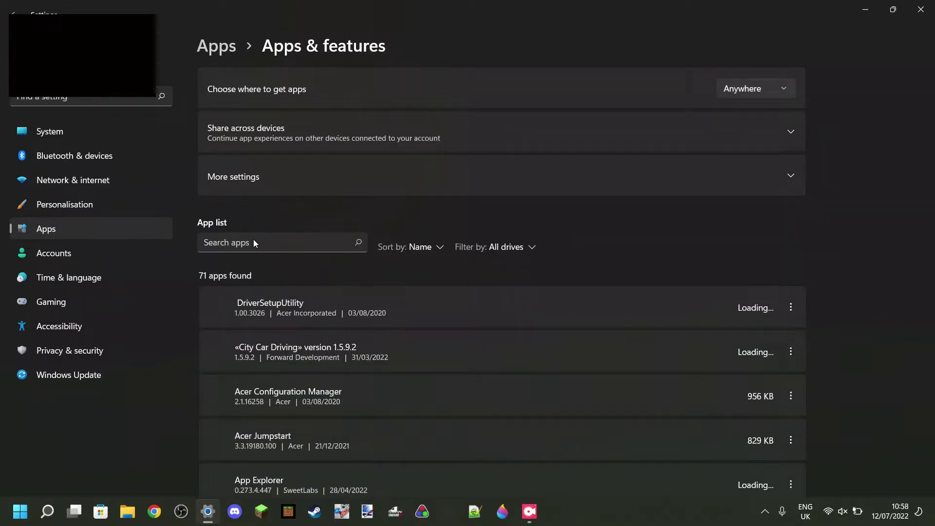
scroll(251, 243, down, 1)
click(240, 177)
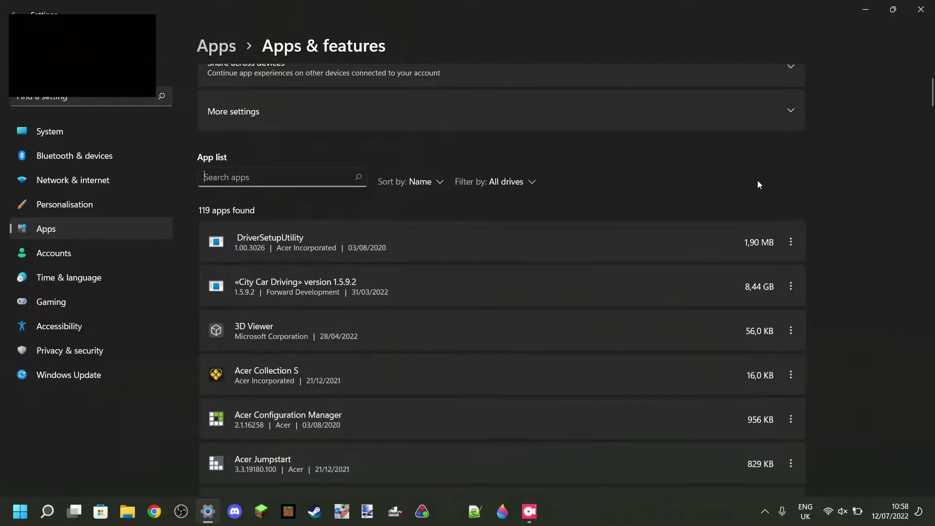
text(filmfor)
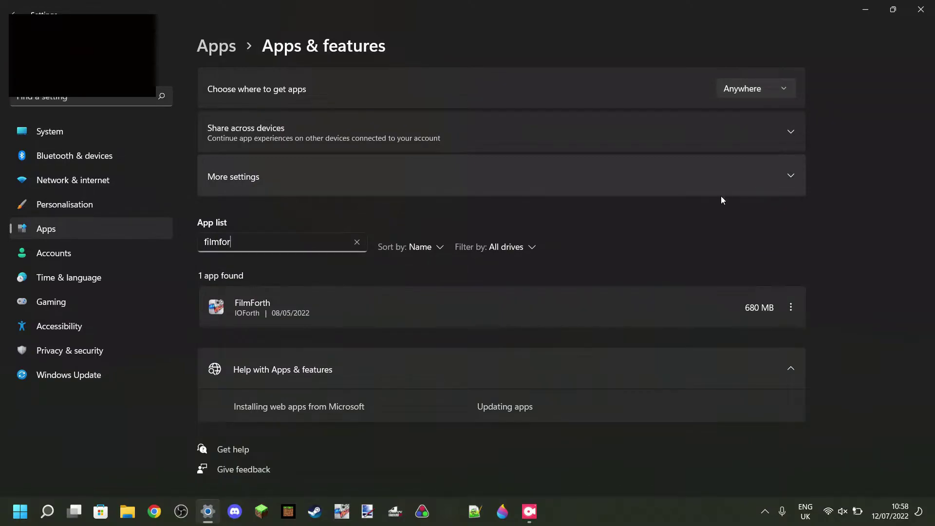
text(th)
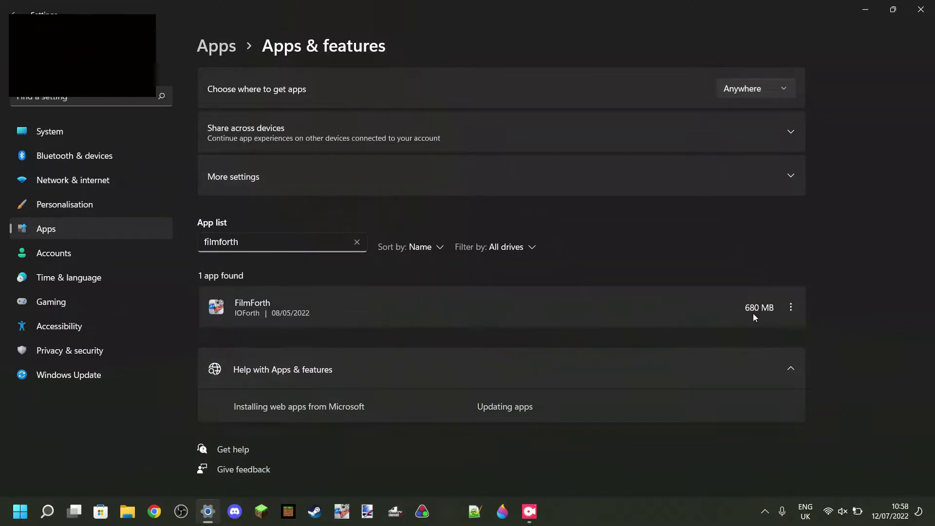
Open FilmForth's Advanced options and scroll down to its Terminate, Reset and Uninstall sections
click(791, 307)
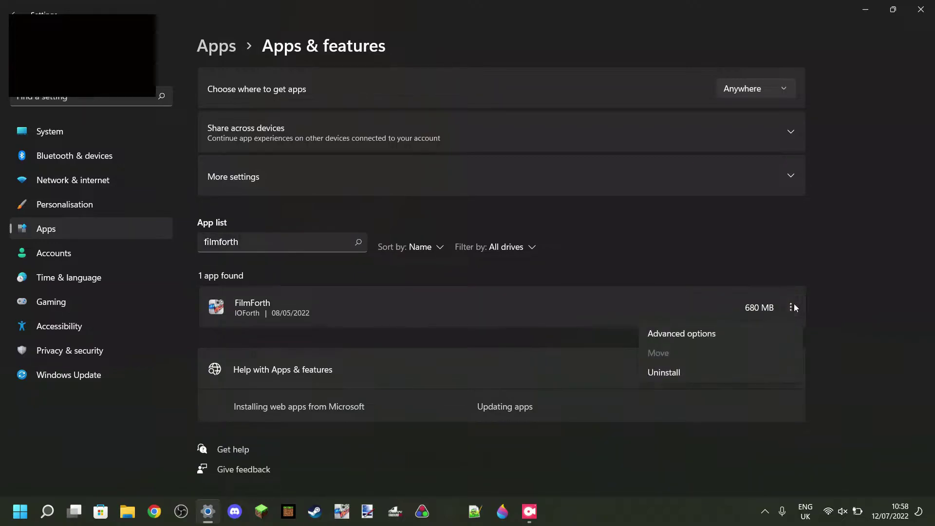
click(711, 335)
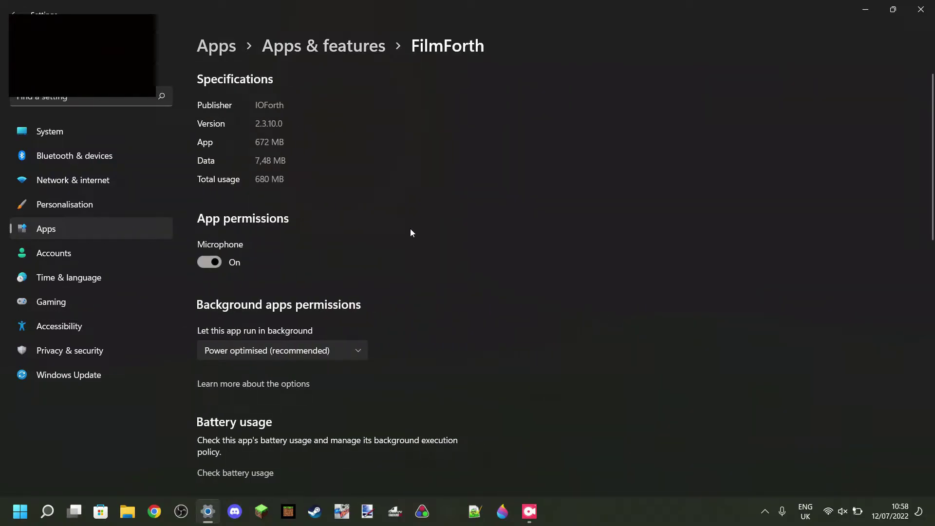
scroll(412, 215, down, 5)
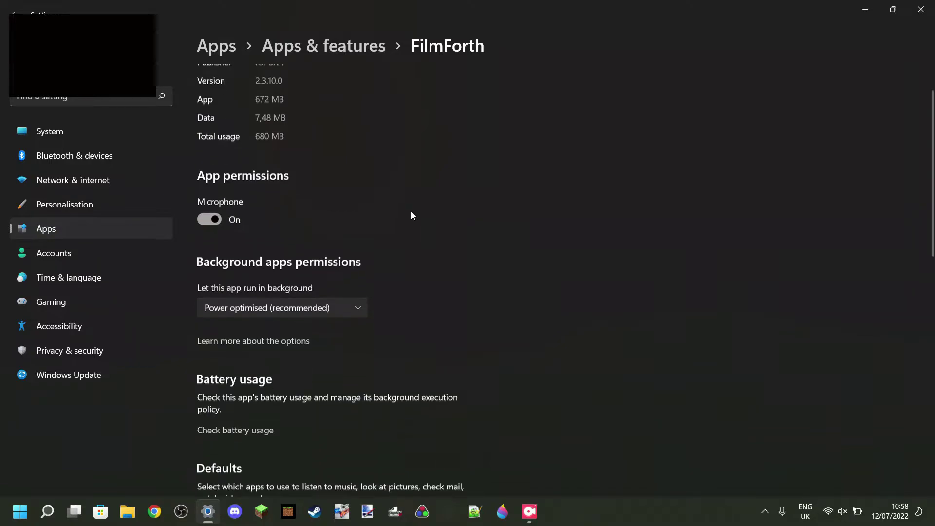
scroll(411, 211, down, 7)
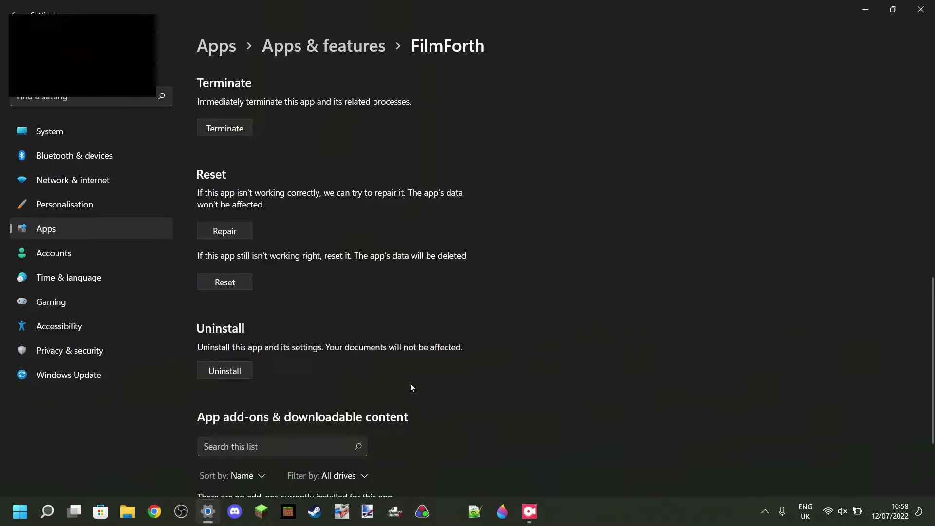
Relaunch FilmForth and scroll to the bottom of the Recent Projects grid
click(342, 511)
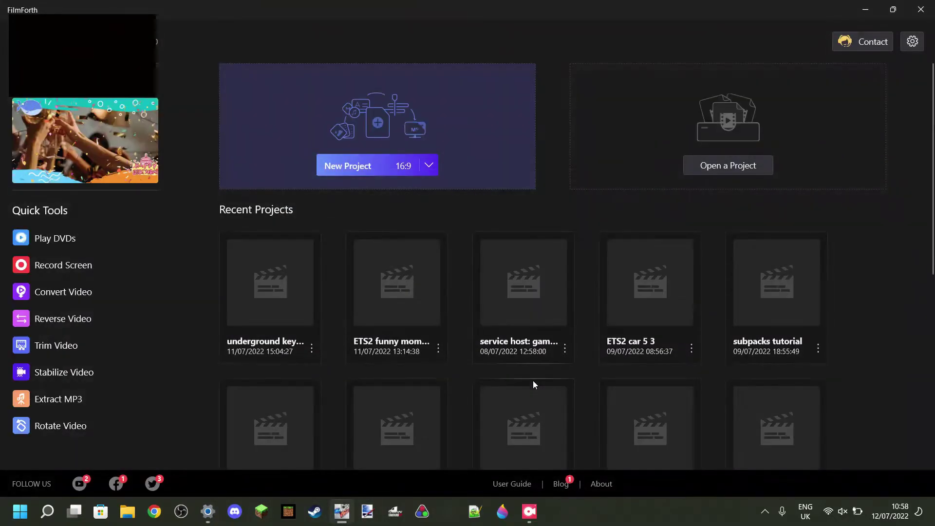
scroll(862, 295, down, 1)
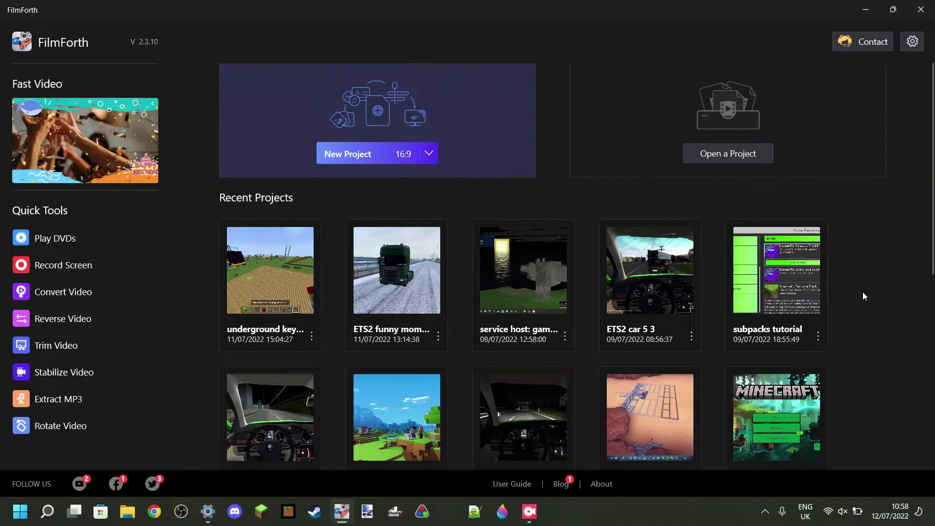
scroll(862, 291, down, 3)
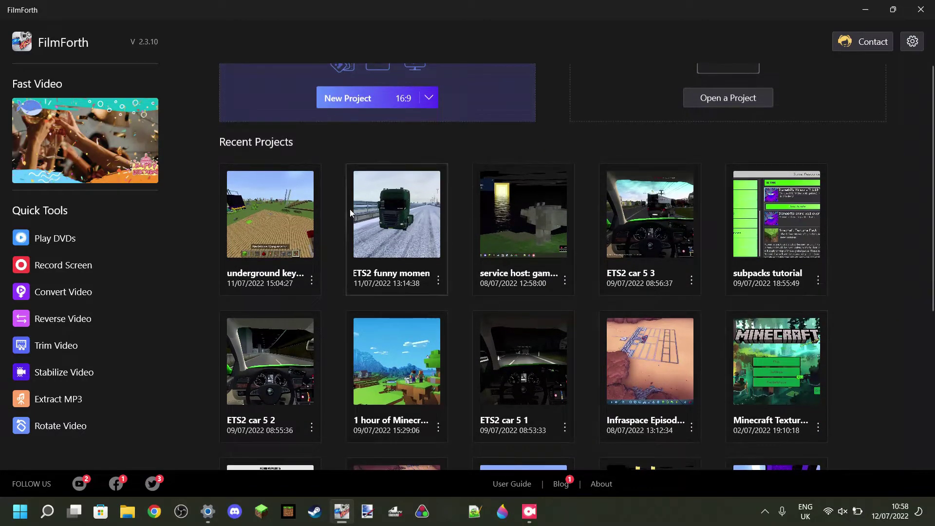
scroll(767, 348, down, 5)
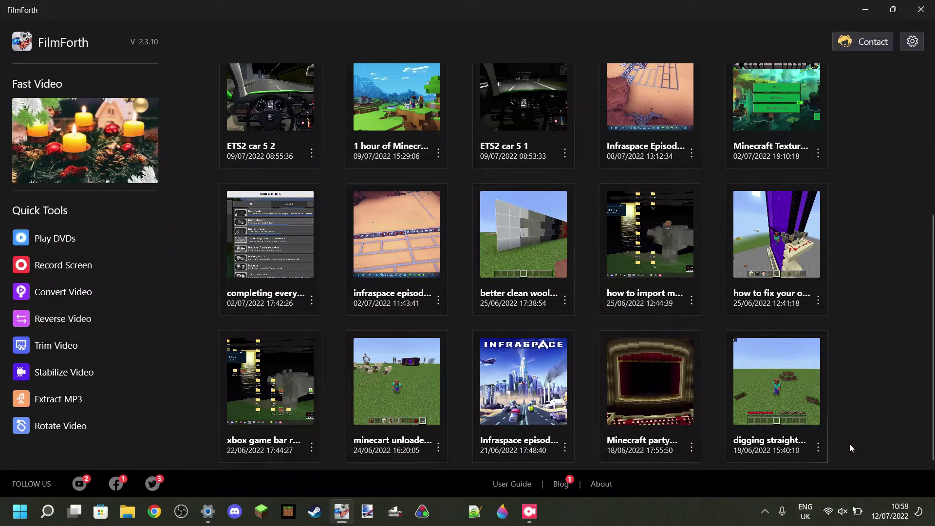
Remove the last two project cards, including the red-curtain one, from Recent Projects
click(819, 446)
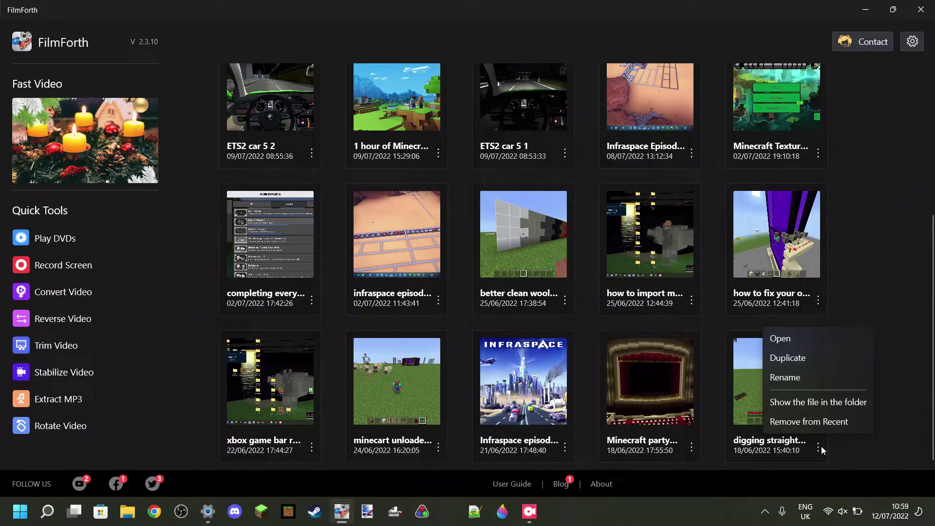
click(828, 425)
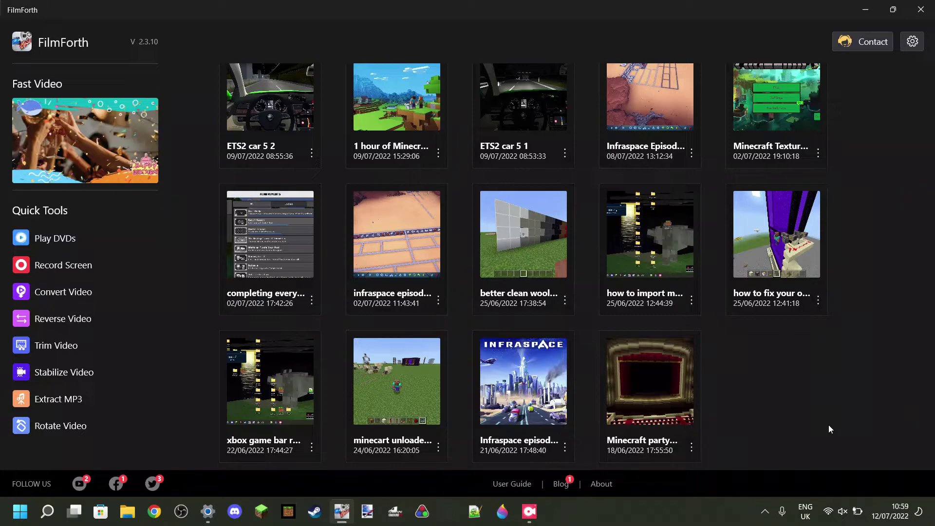
click(691, 446)
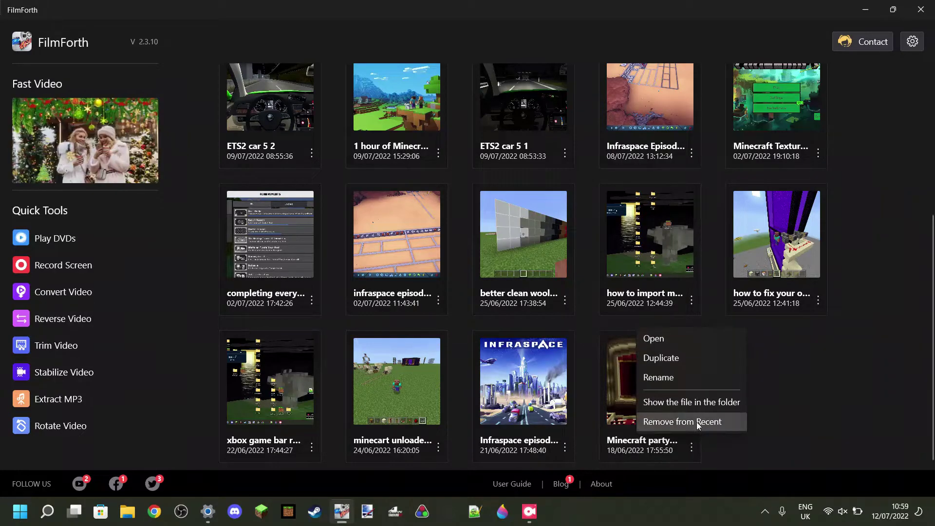
click(696, 425)
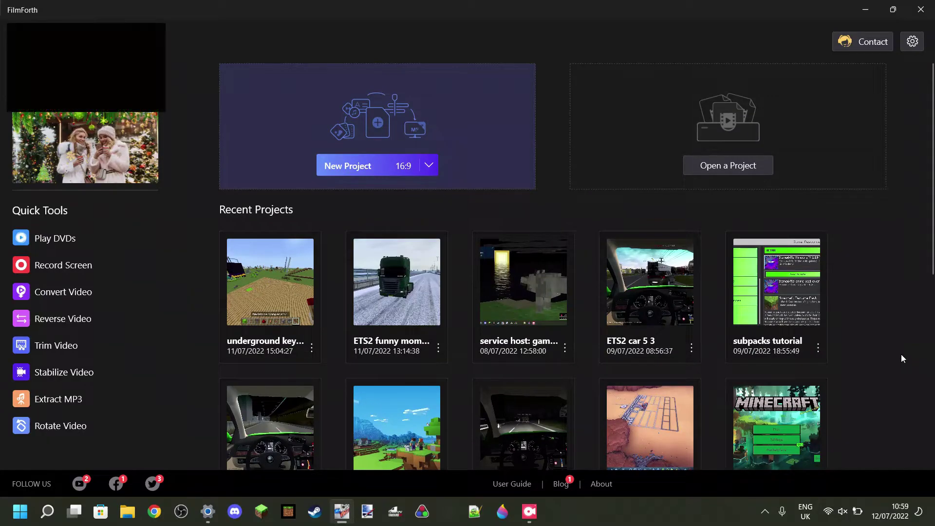
Close FilmForth so Settings shows FilmForth's advanced options page again
click(925, 13)
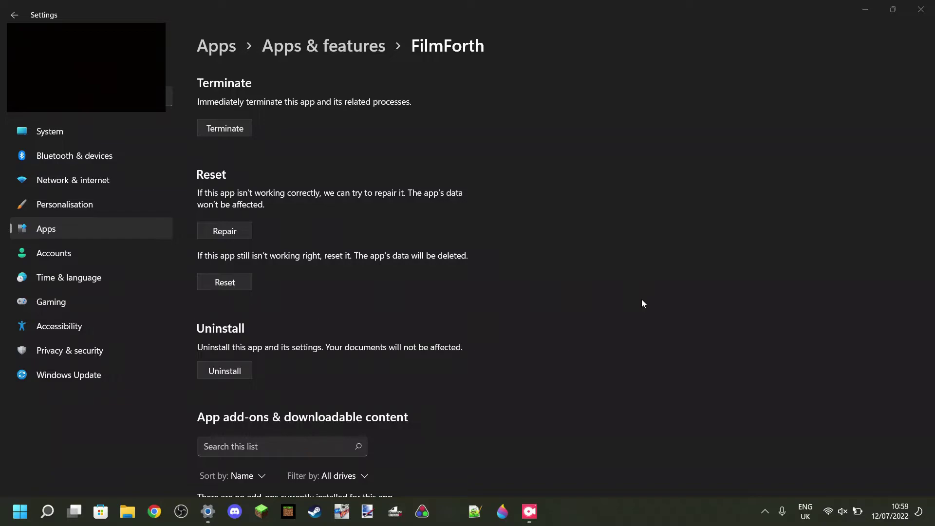
Close Settings and browse File Explorer to This PC > Videos > FilmForth
click(920, 10)
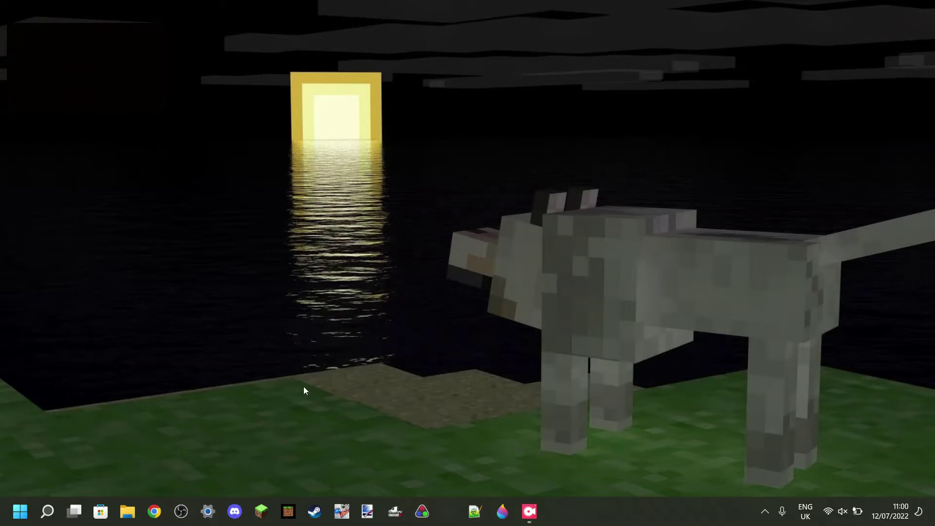
click(127, 512)
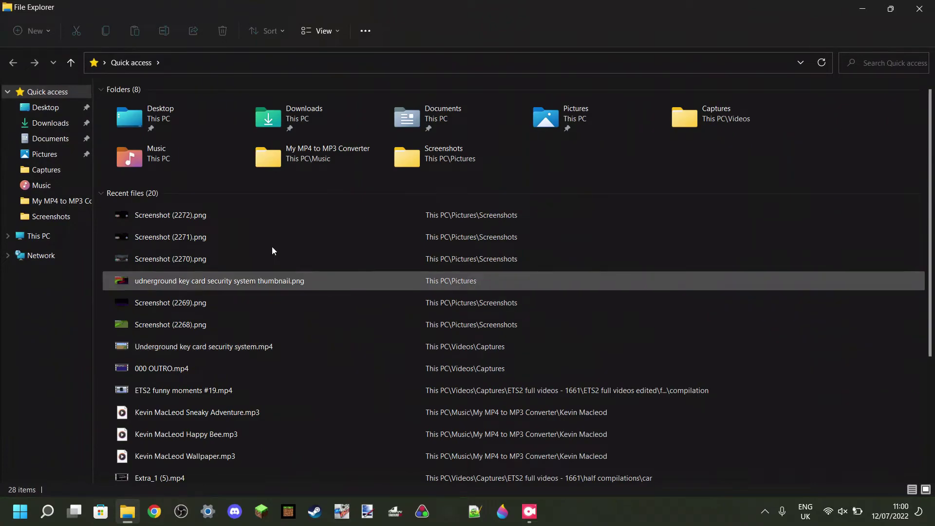
click(56, 239)
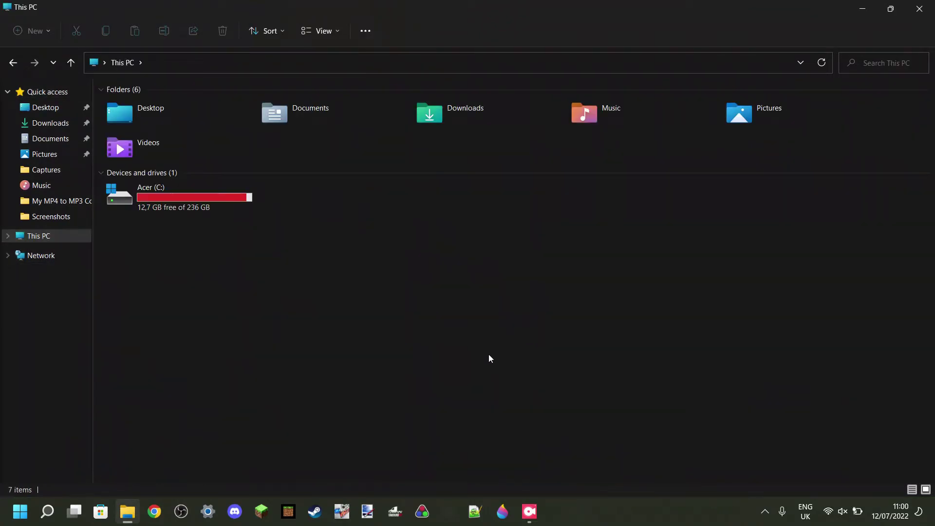
double_click(189, 150)
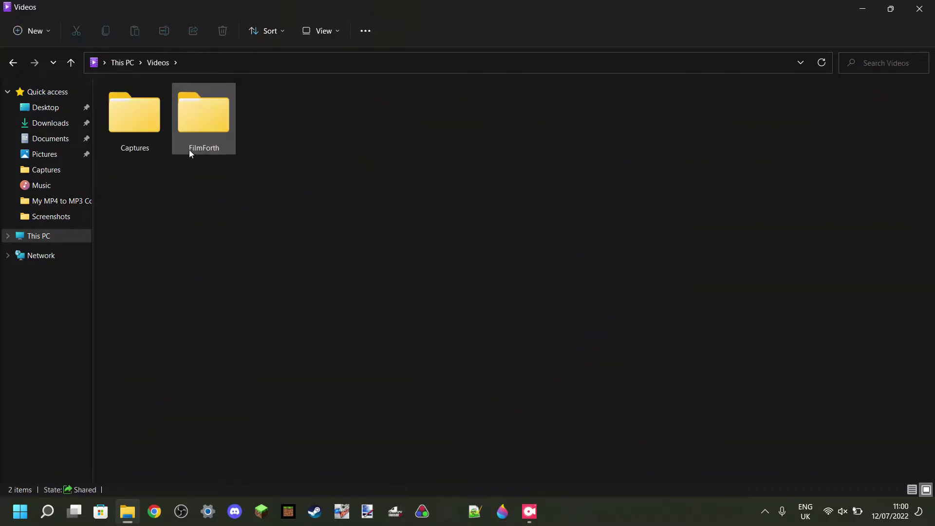
double_click(213, 123)
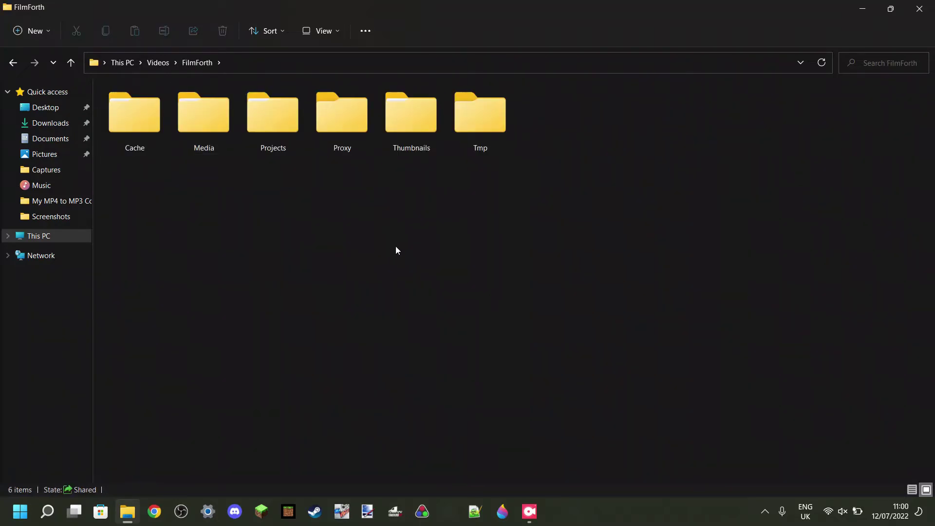
drag(571, 157, 343, 253)
Open the Projects folder and look through its 58 .filmf project files
double_click(267, 123)
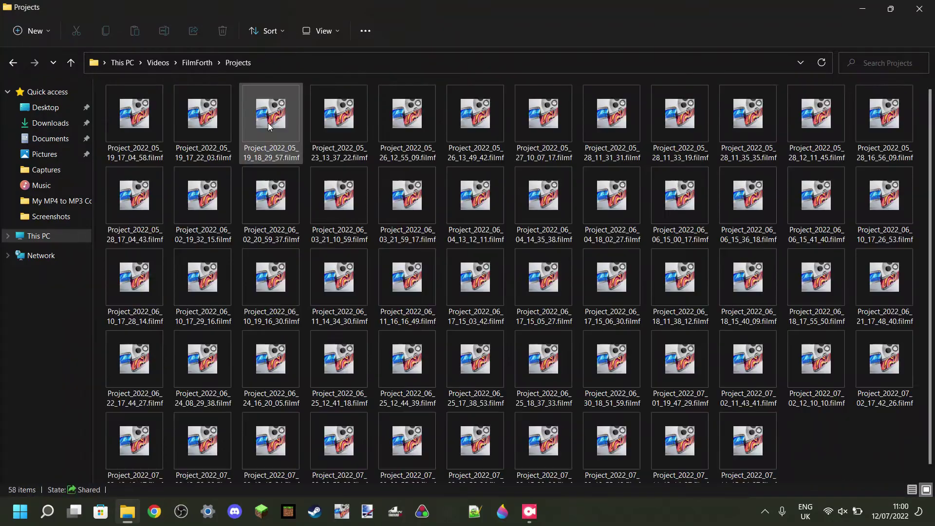
scroll(731, 247, down, 1)
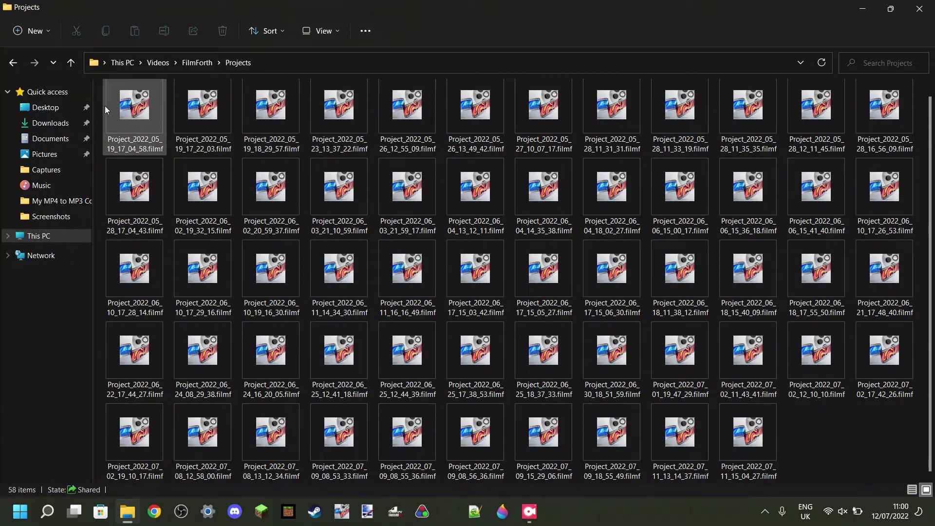
drag(97, 107, 889, 445)
click(892, 443)
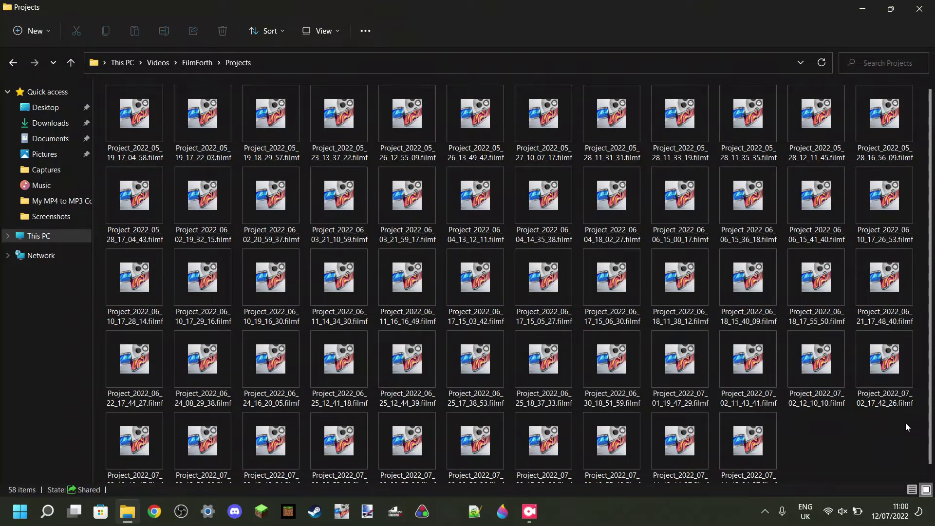
scroll(885, 428, down, 1)
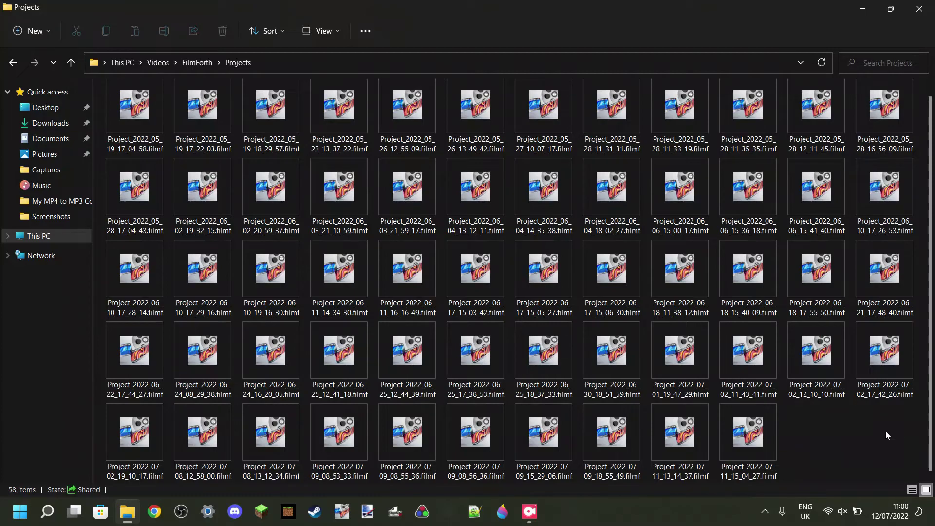
scroll(885, 431, up, 1)
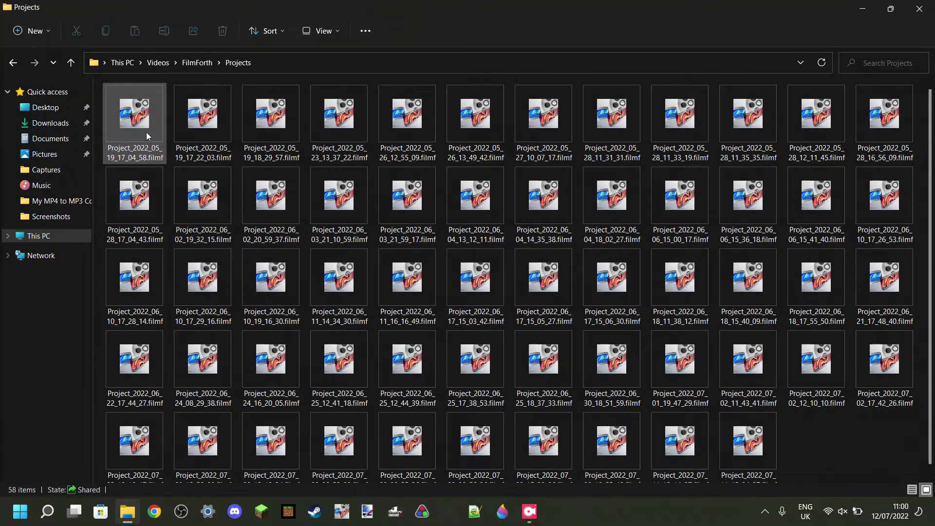
Select the 16 newest .filmf project files and copy them
key(ctrl+a)
click(778, 449)
click(775, 447)
shift+click(656, 416)
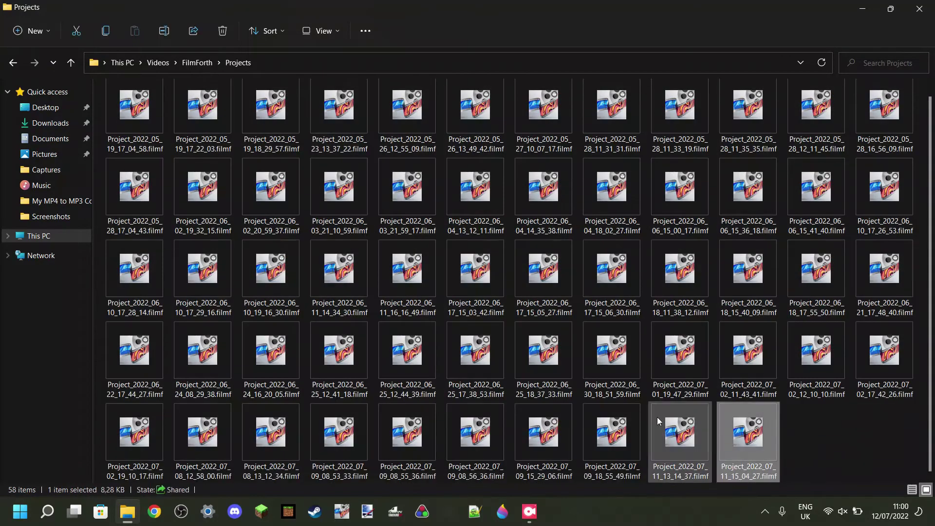
shift+click(545, 358)
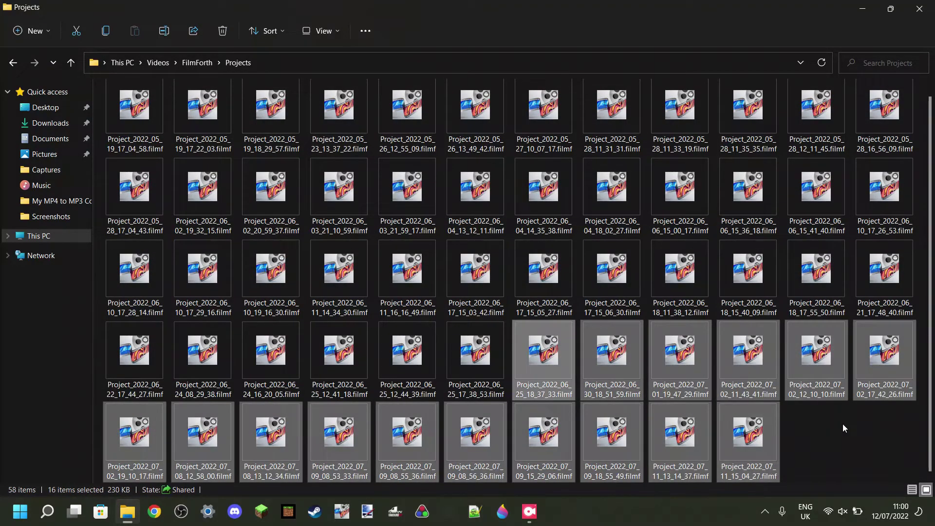
right_click(624, 351)
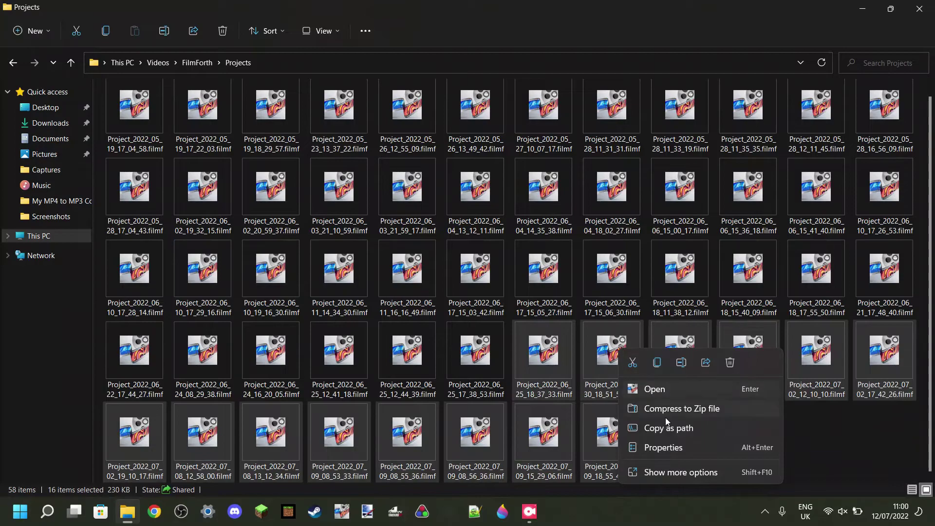
click(606, 358)
right_click(606, 357)
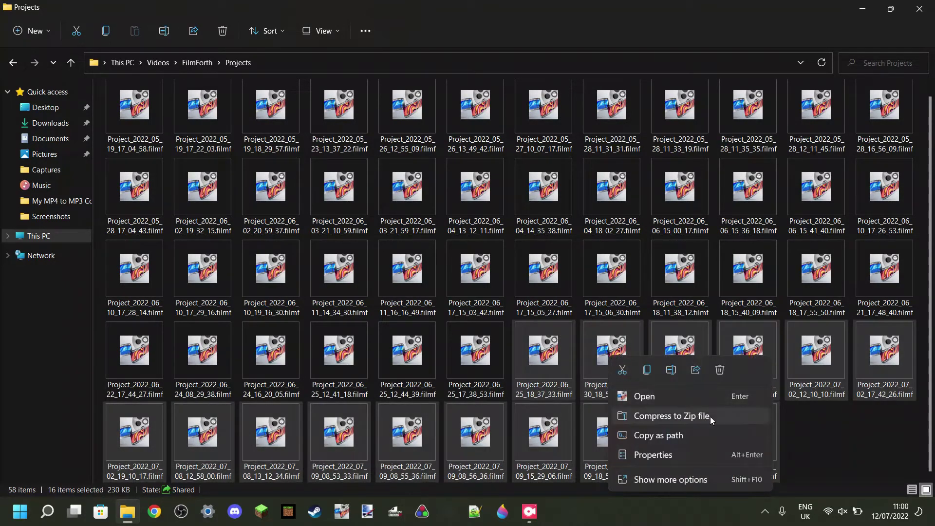
key(Escape)
click(814, 431)
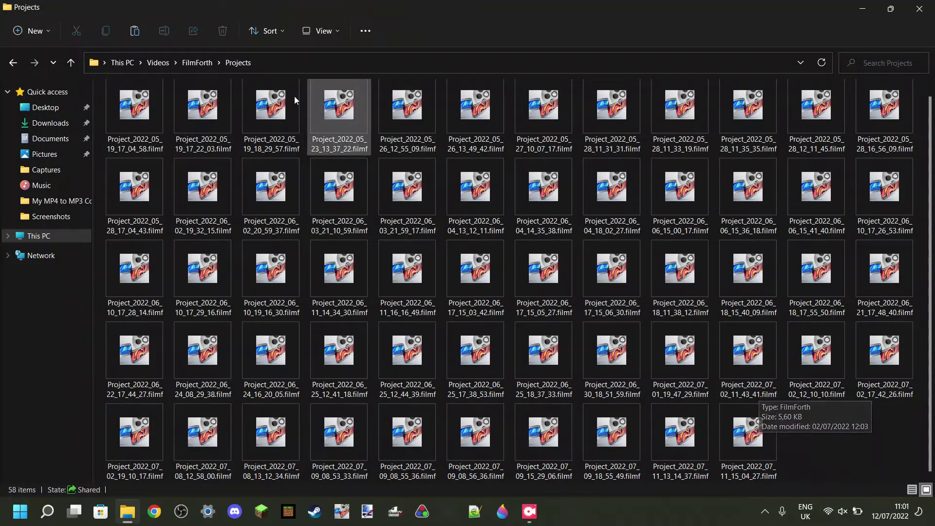
Paste the 16 files into the FilmForth folder, then delete them to the Recycle Bin
click(205, 61)
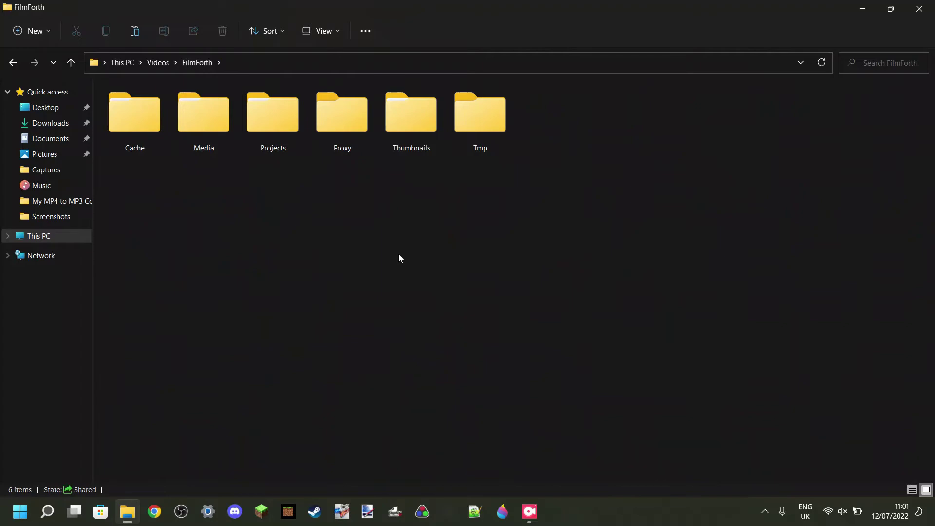
key(ctrl+v)
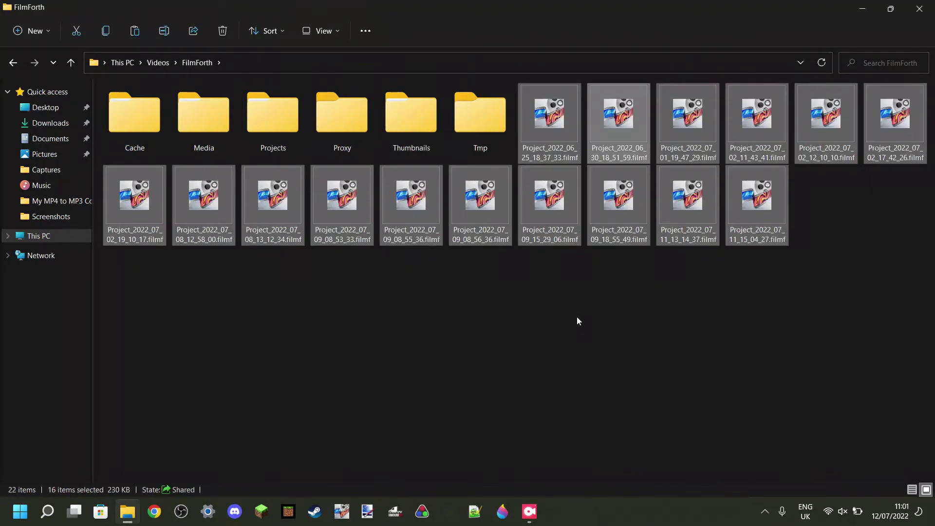
right_click(756, 204)
click(872, 220)
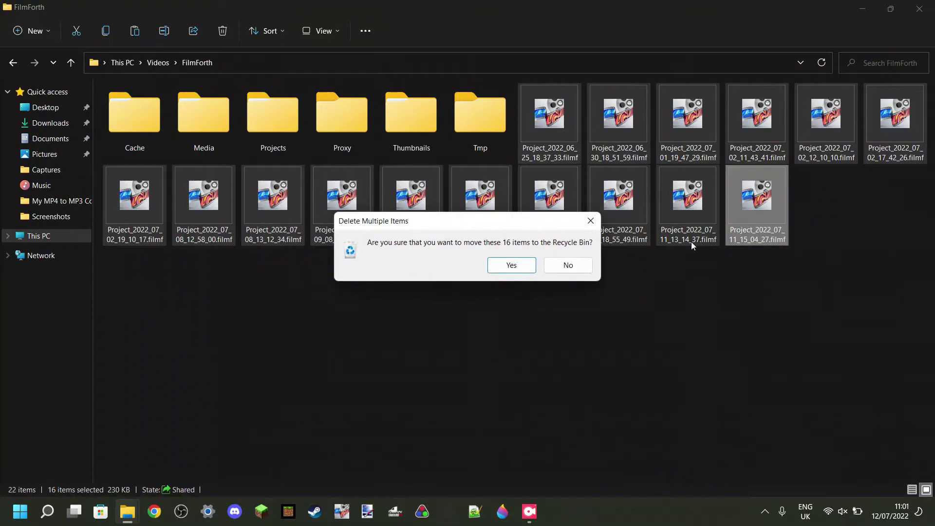
click(504, 269)
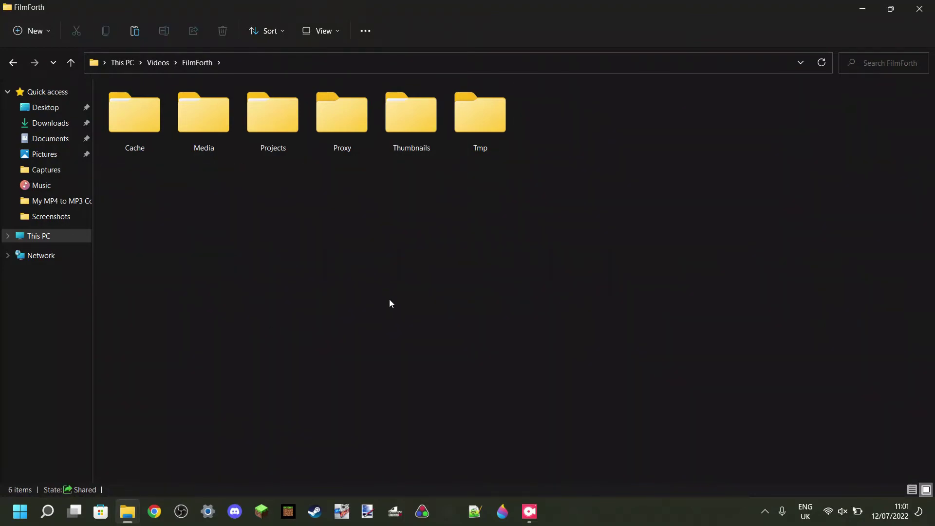
Reopen the Projects folder and select all 58 .filmf project files with Ctrl+A
double_click(285, 122)
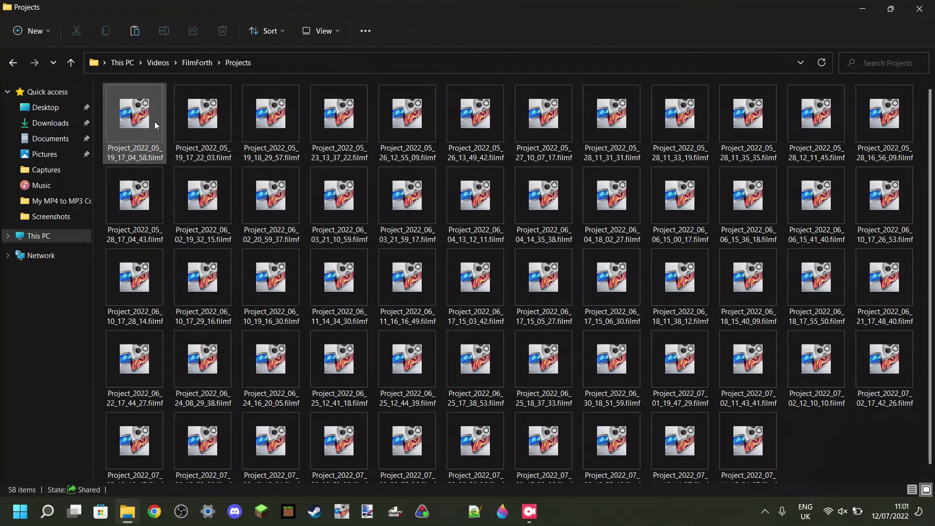
click(154, 121)
key(ctrl+a)
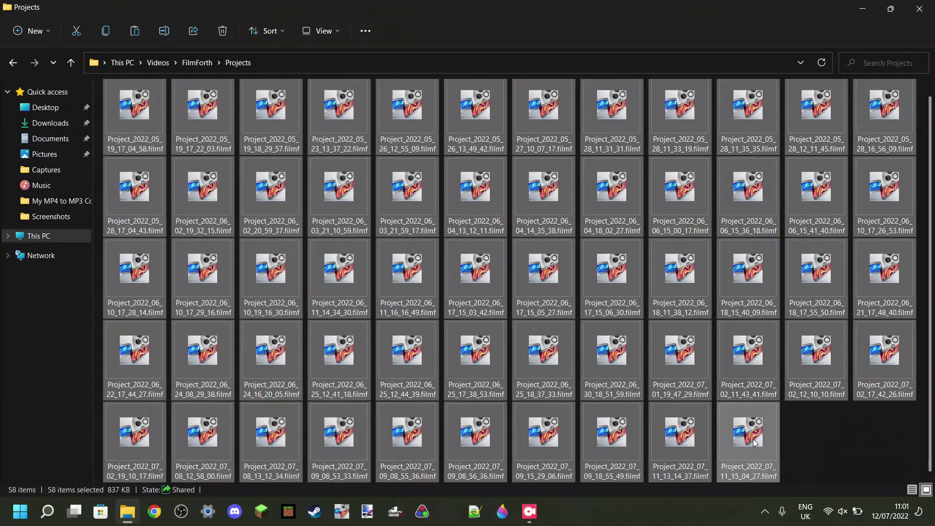
scroll(831, 428, down, 1)
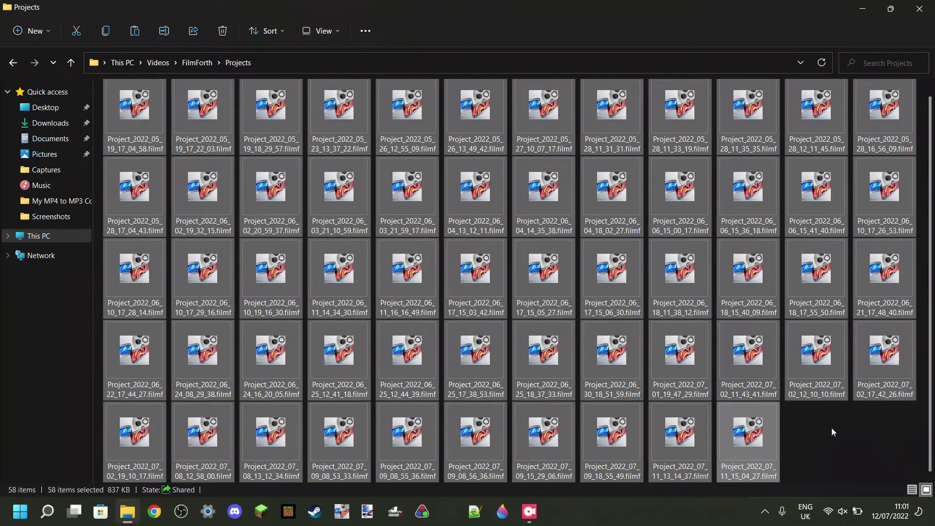